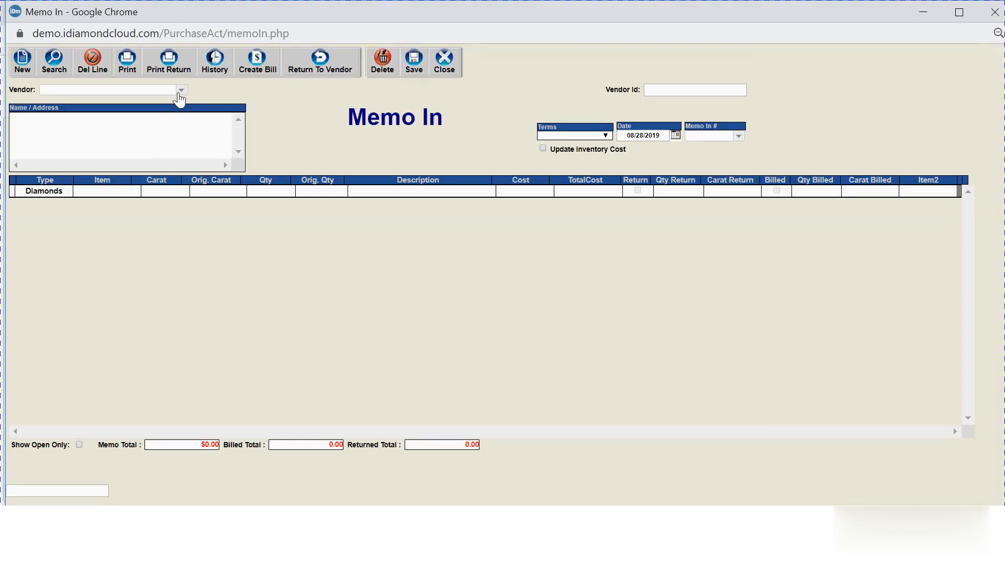
# Choose the vendor from the Vendor list and enter Memo In number 343434.
pyautogui.click(179, 94)
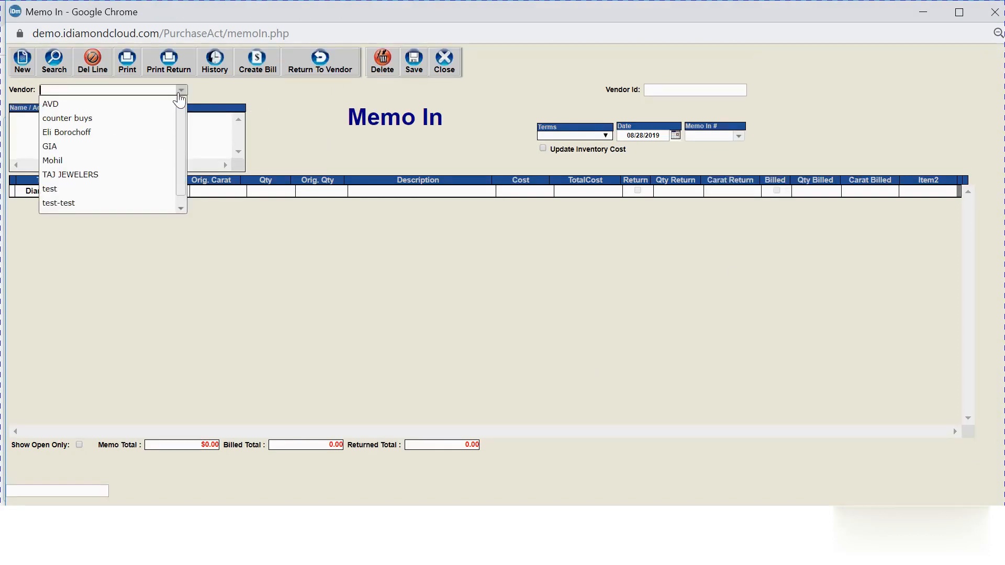
pyautogui.click(145, 136)
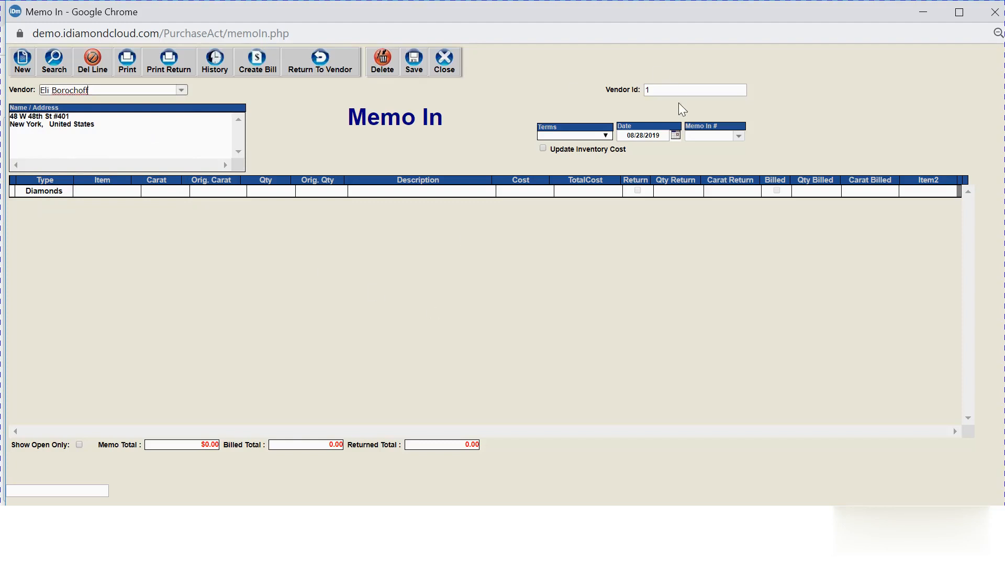
pyautogui.click(709, 136)
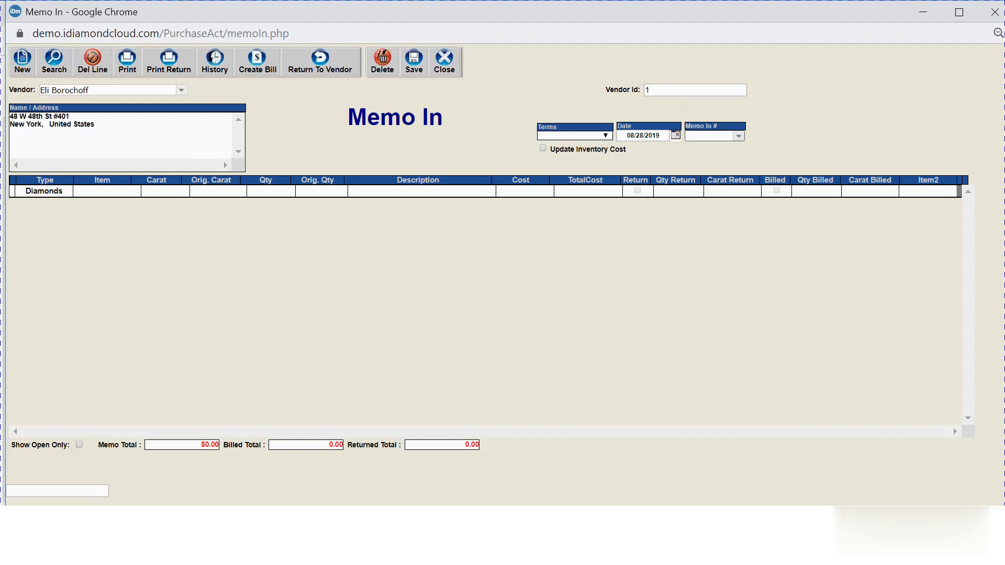
pyautogui.write('343434')
# Put stone 1-123492 on the first Diamonds row and open its full Diamond Entry.
pyautogui.click(102, 191)
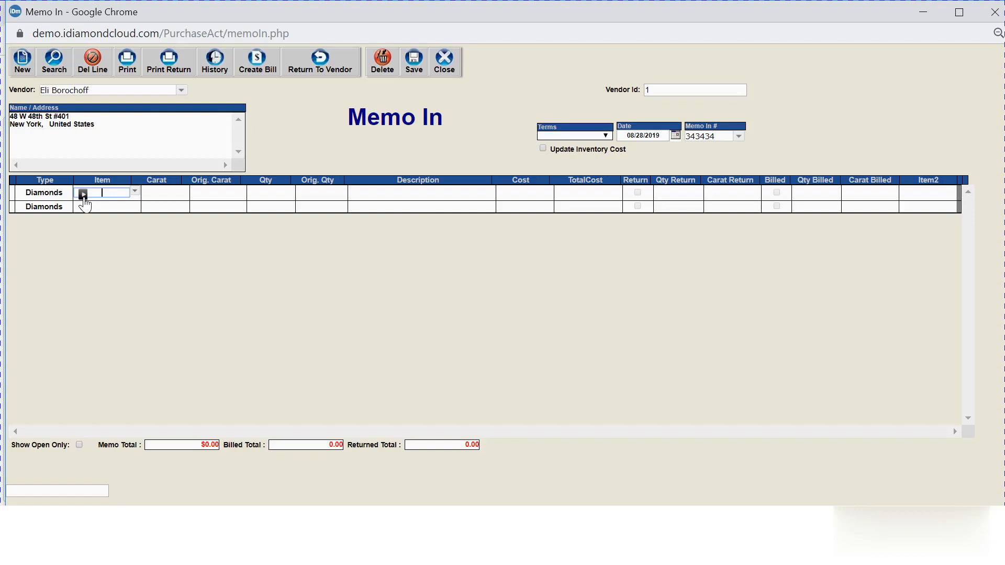
pyautogui.click(83, 196)
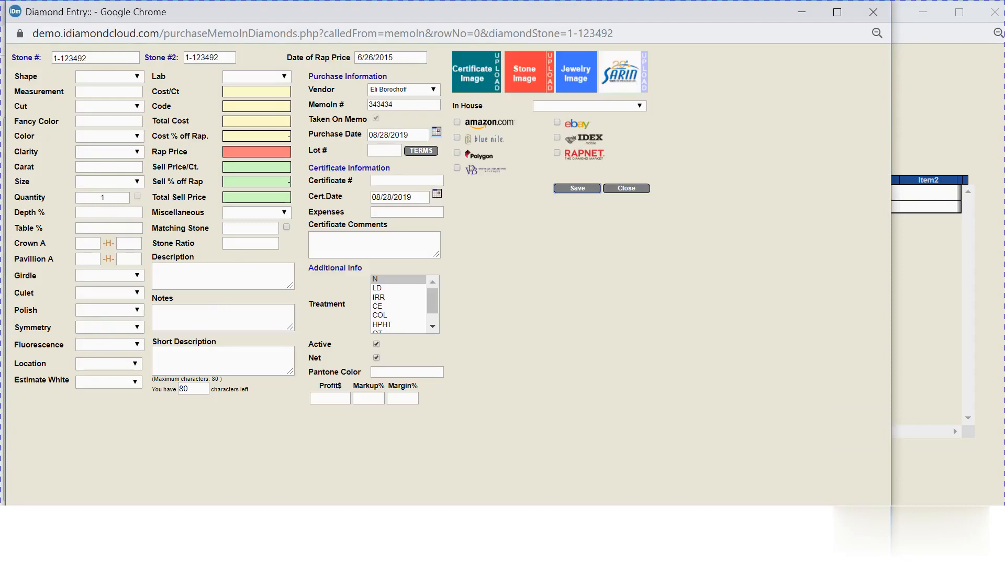
# Enter a carat weight of 2.37 and set the grading lab to GIA.
pyautogui.click(109, 167)
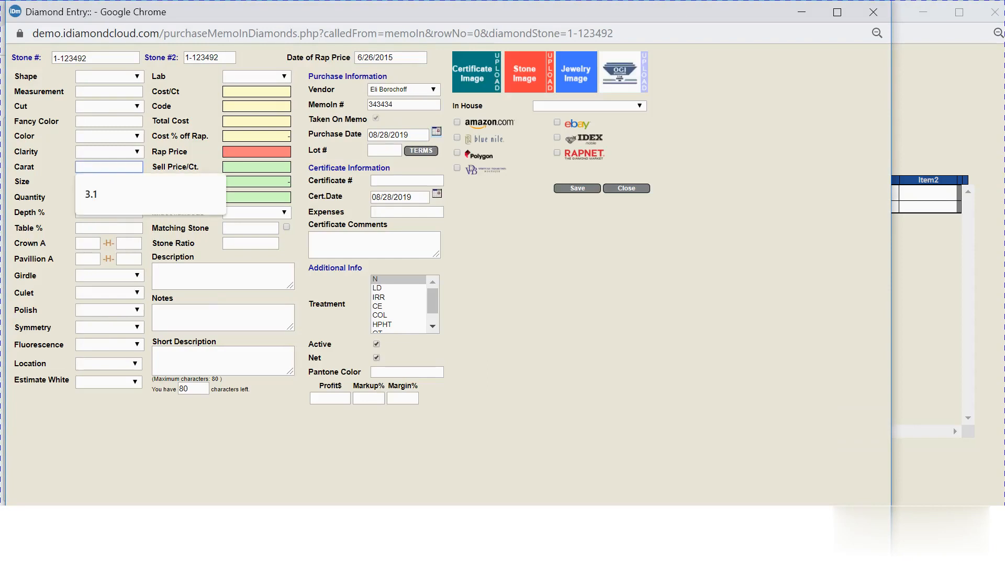
pyautogui.write('2')
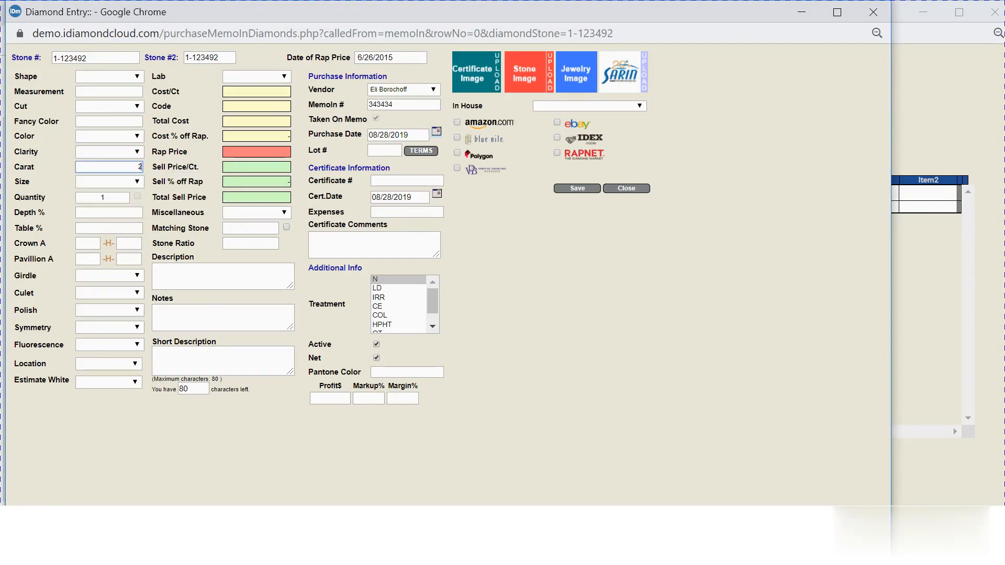
pyautogui.write('.37')
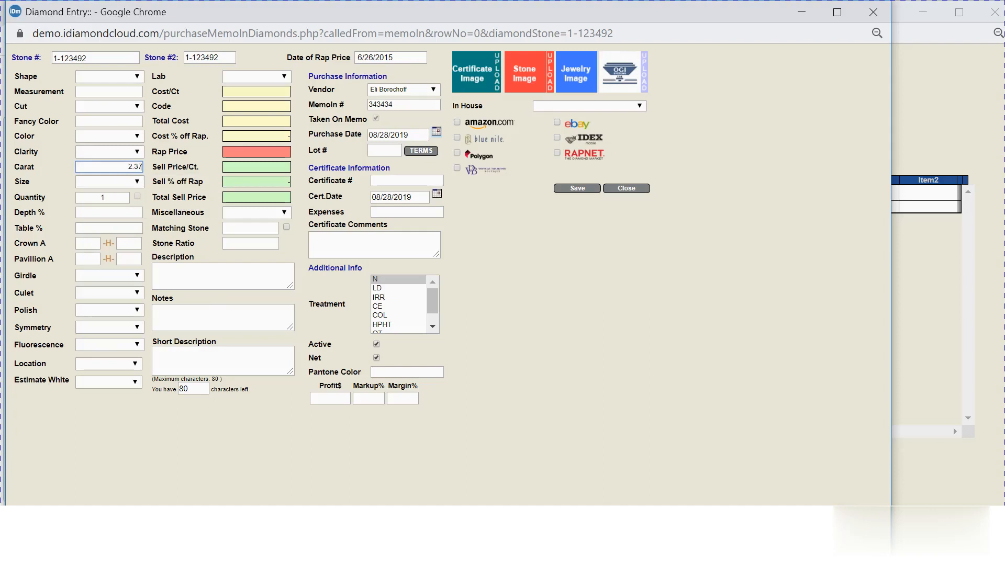
pyautogui.click(284, 77)
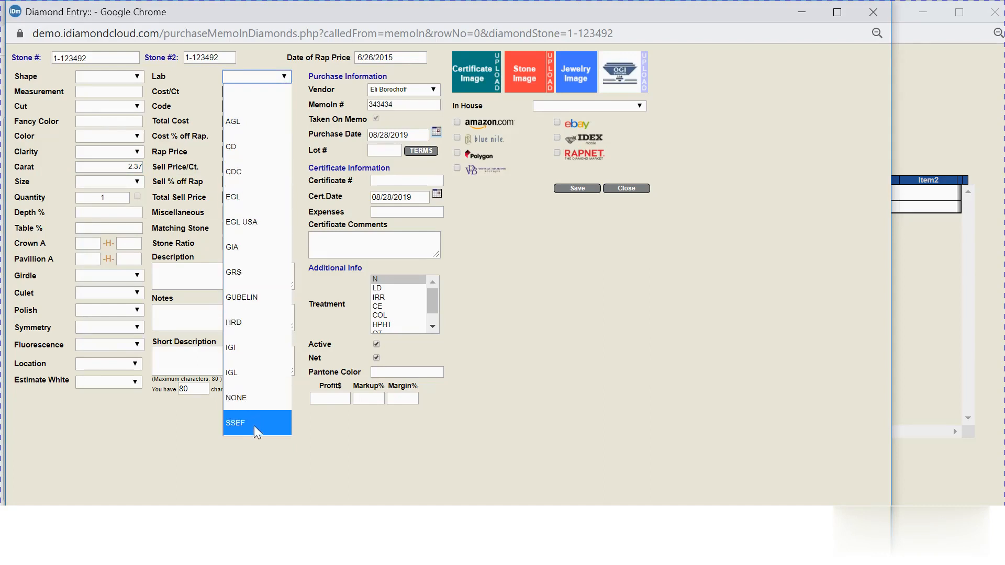
pyautogui.click(250, 243)
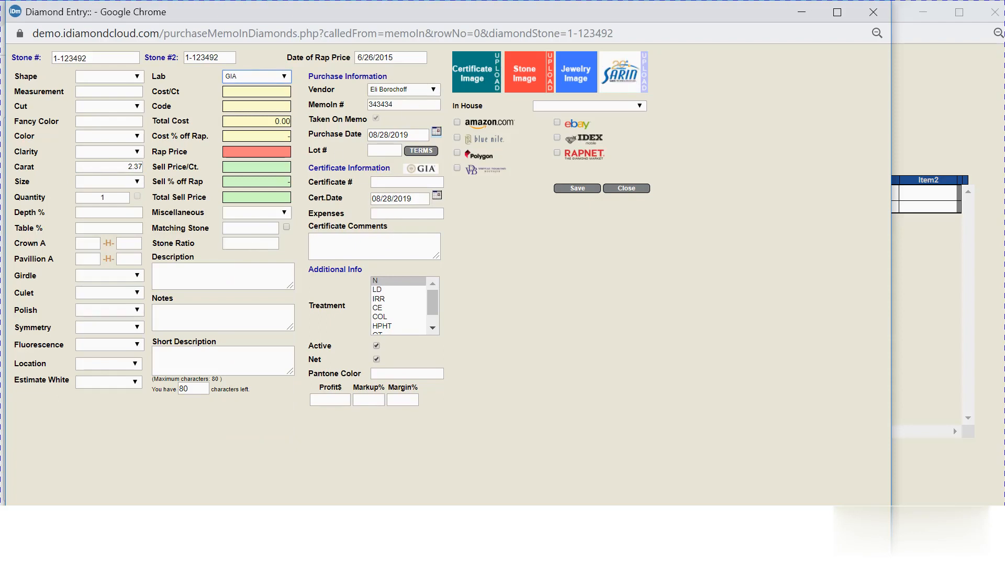
pyautogui.click(399, 182)
pyautogui.rightClick(398, 185)
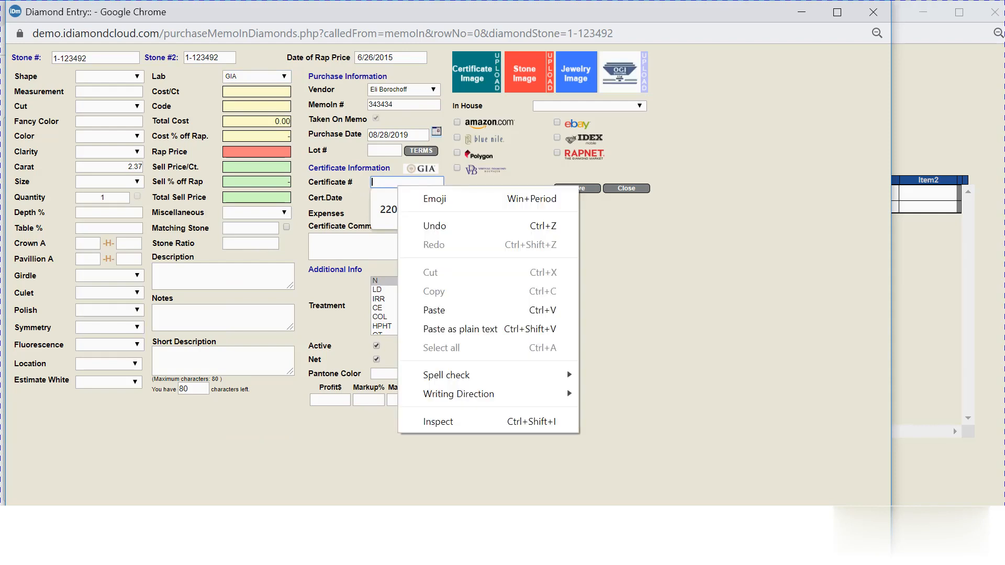
pyautogui.click(434, 311)
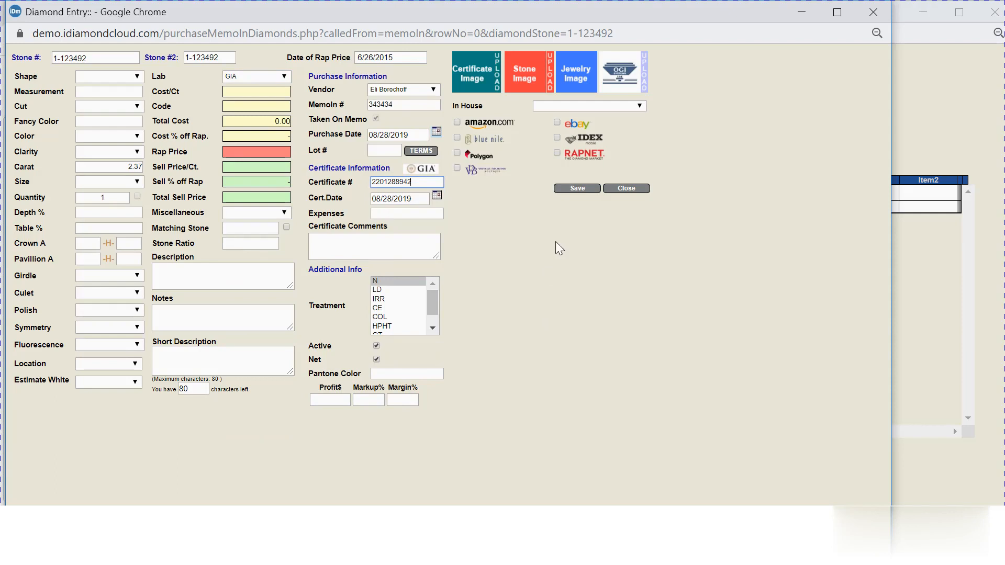
pyautogui.click(578, 190)
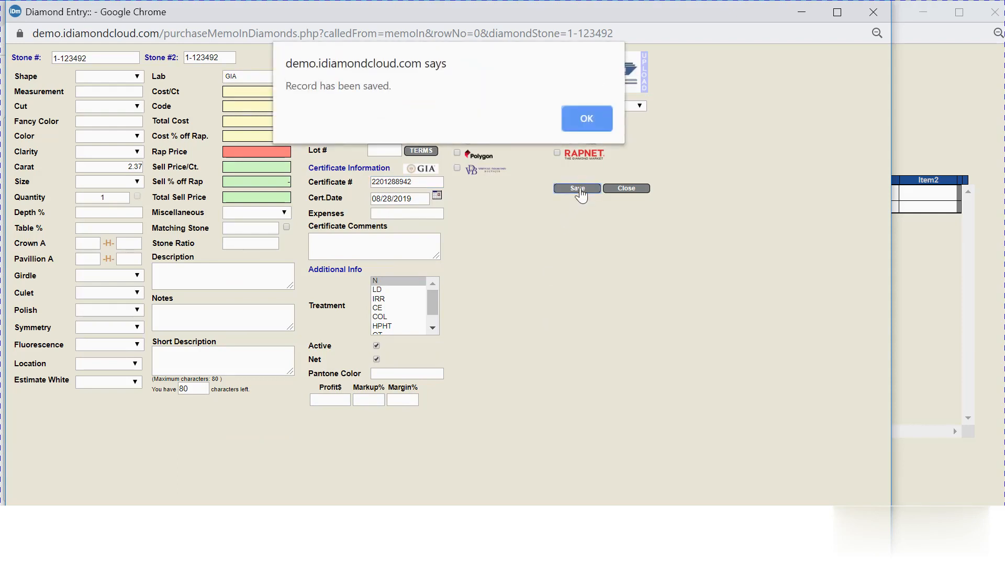
pyautogui.click(581, 121)
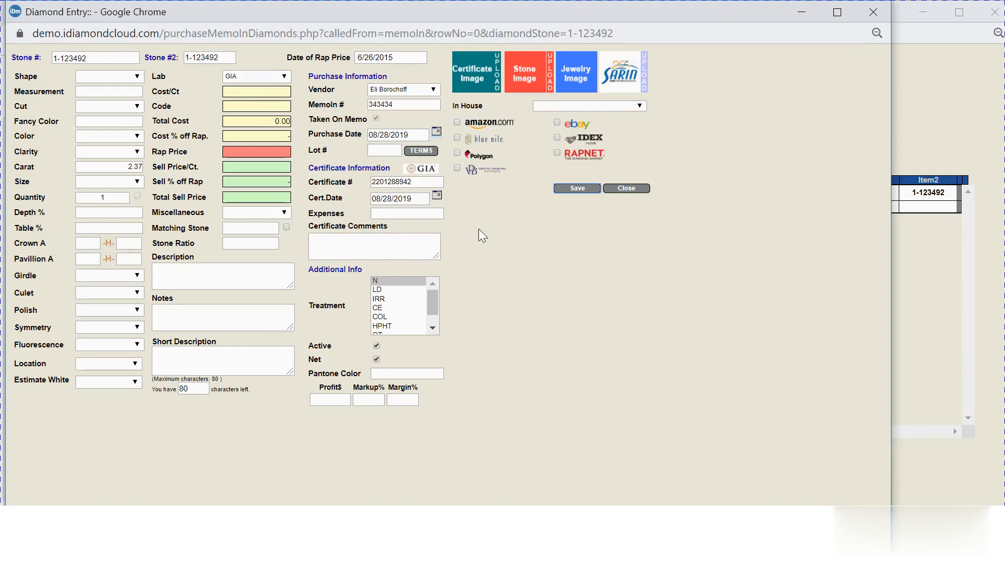
# Pull the GIA report to fill BR shape, J colour, I1 clarity, EX cut and 4800 rap price.
pyautogui.click(427, 169)
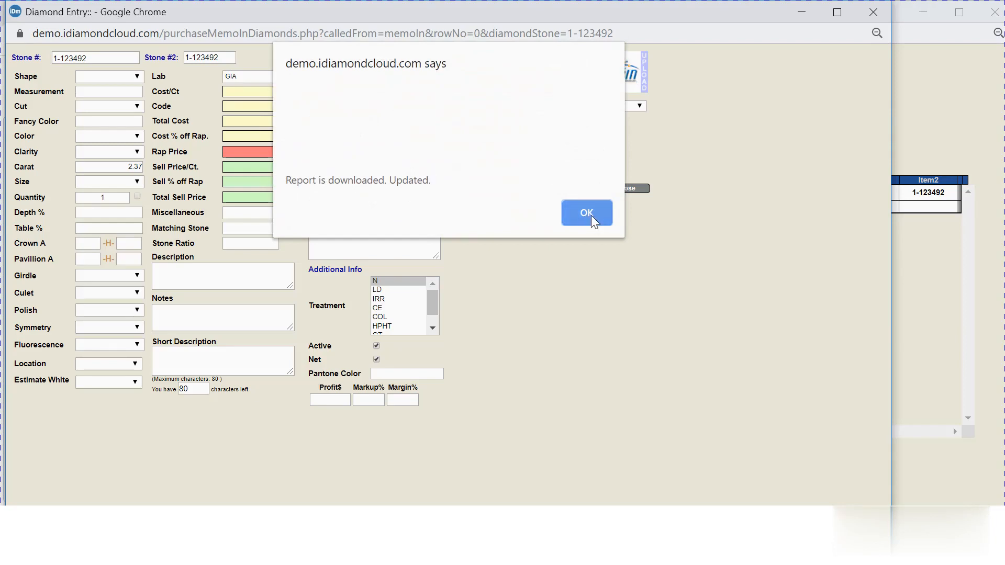
pyautogui.click(591, 215)
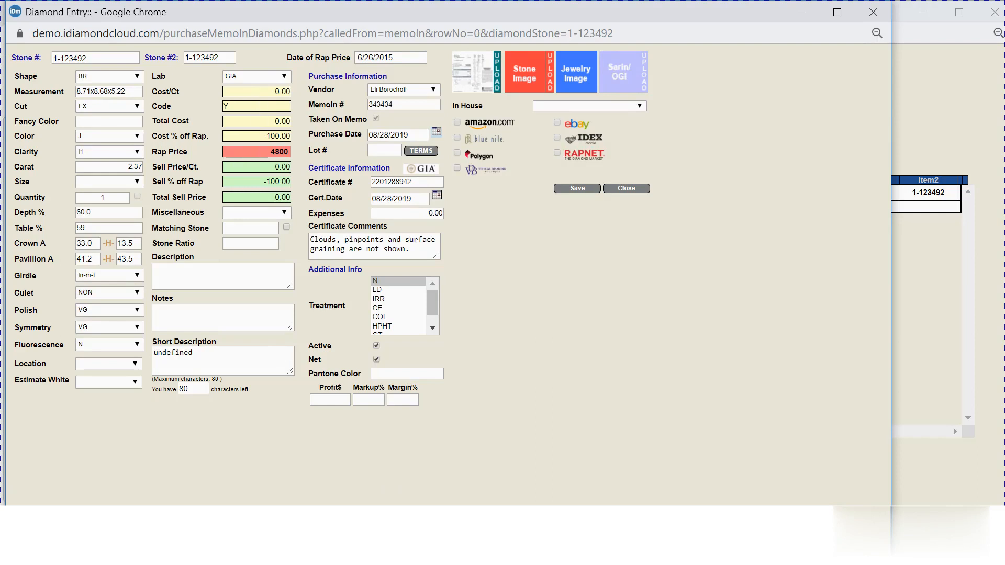
# Set Cost % off Rap to -45 so the cost figures recalculate.
pyautogui.click(267, 92)
pyautogui.click(289, 121)
pyautogui.doubleClick(279, 136)
pyautogui.press('BackSpace')
pyautogui.write('-45')
pyautogui.press('BackSpace')
pyautogui.press('BackSpace')
pyautogui.press('BackSpace')
pyautogui.press('BackSpace')
pyautogui.write('-45')
pyautogui.click(256, 107)
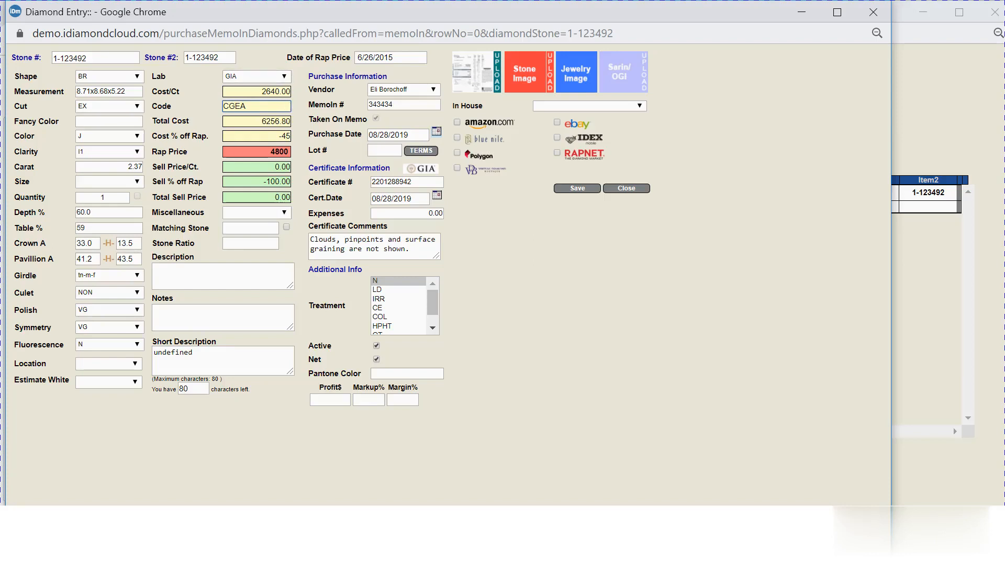
# Set Sell % off Rap to -20 and apply it to recalculate prices.
pyautogui.moveTo(290, 181); pyautogui.dragTo(261, 182)
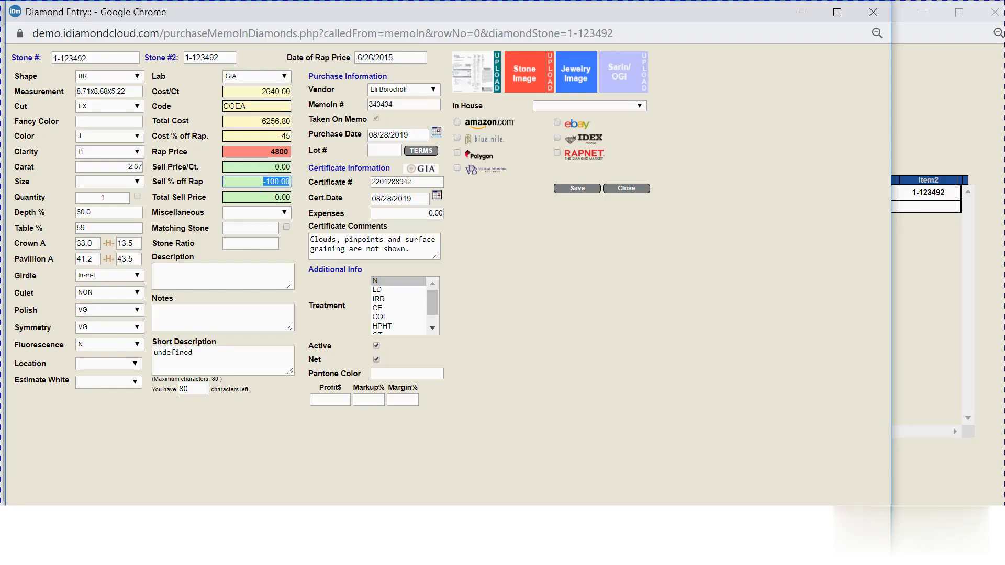
pyautogui.write('-2')
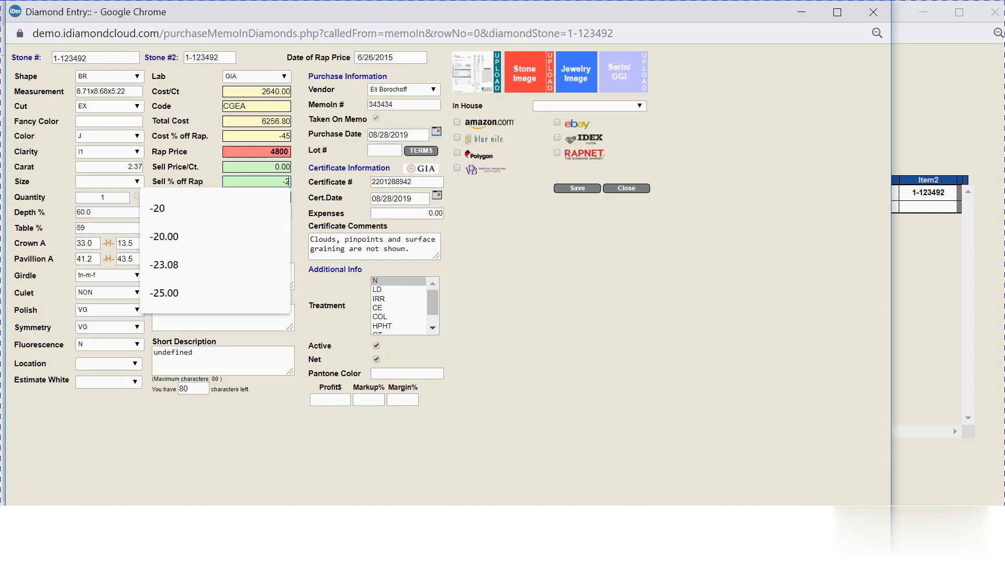
pyautogui.write('0')
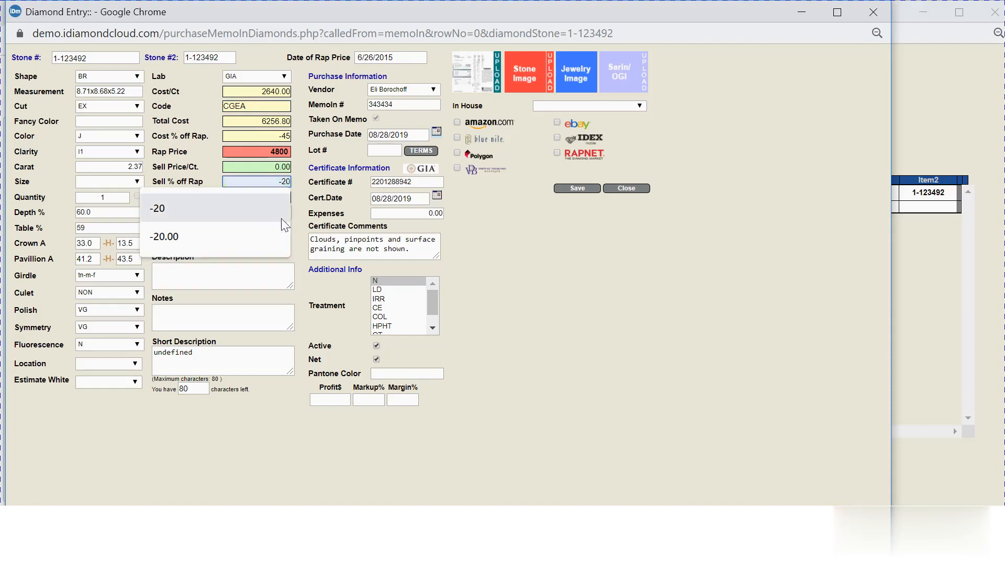
pyautogui.click(234, 199)
pyautogui.press('Tab')
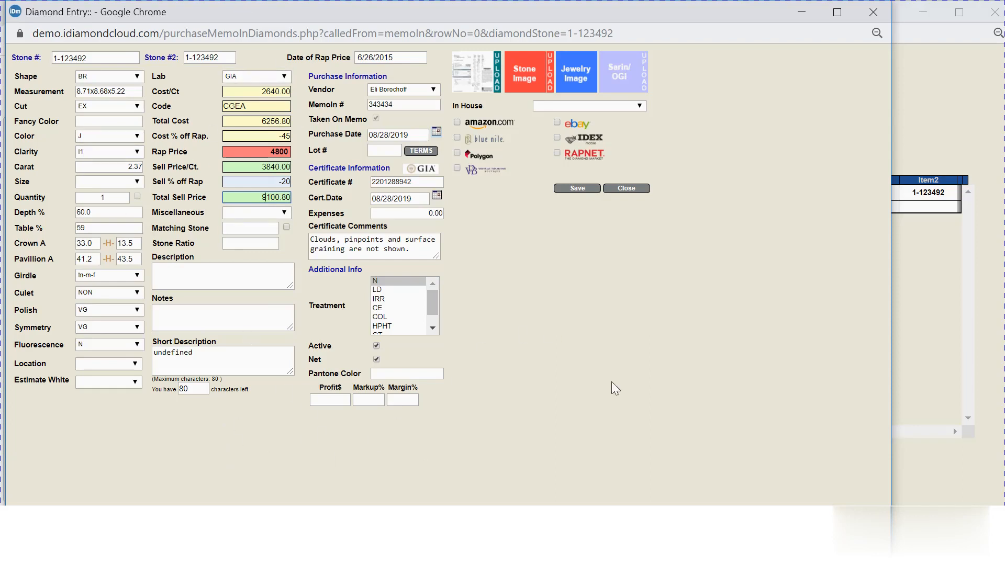
# Save the priced stone record and close Diamond Entry to return to the memo.
pyautogui.click(580, 189)
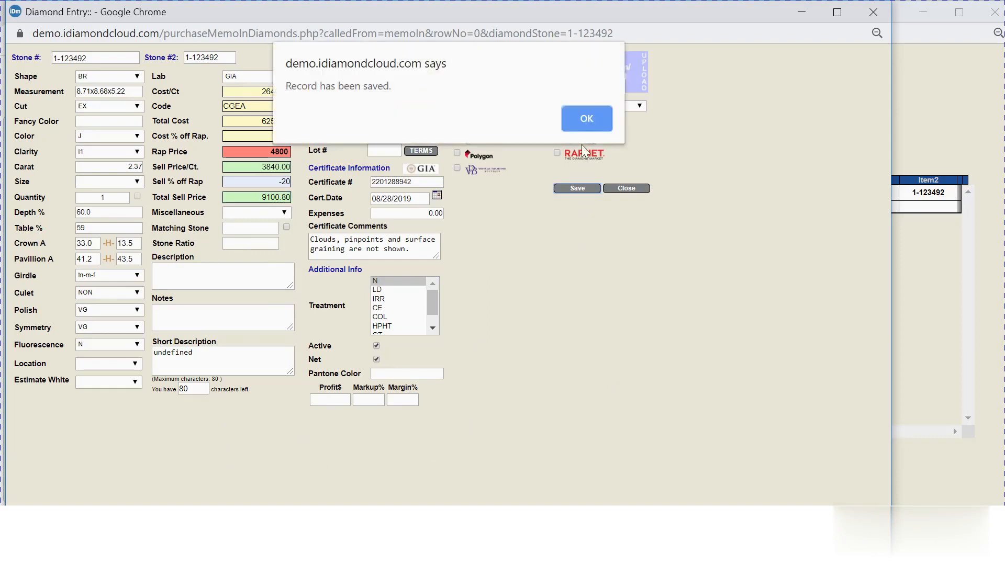
pyautogui.click(584, 125)
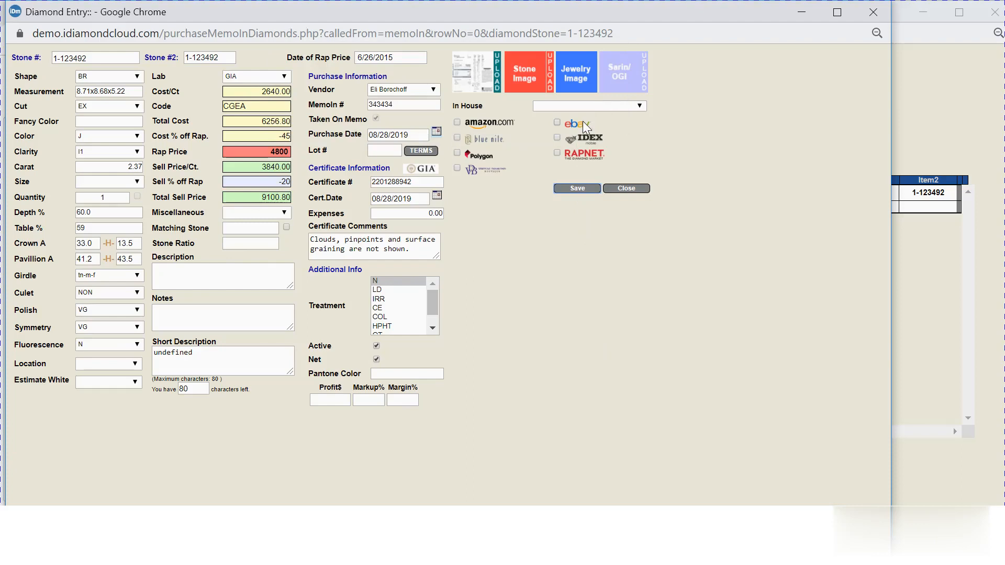
pyautogui.click(628, 190)
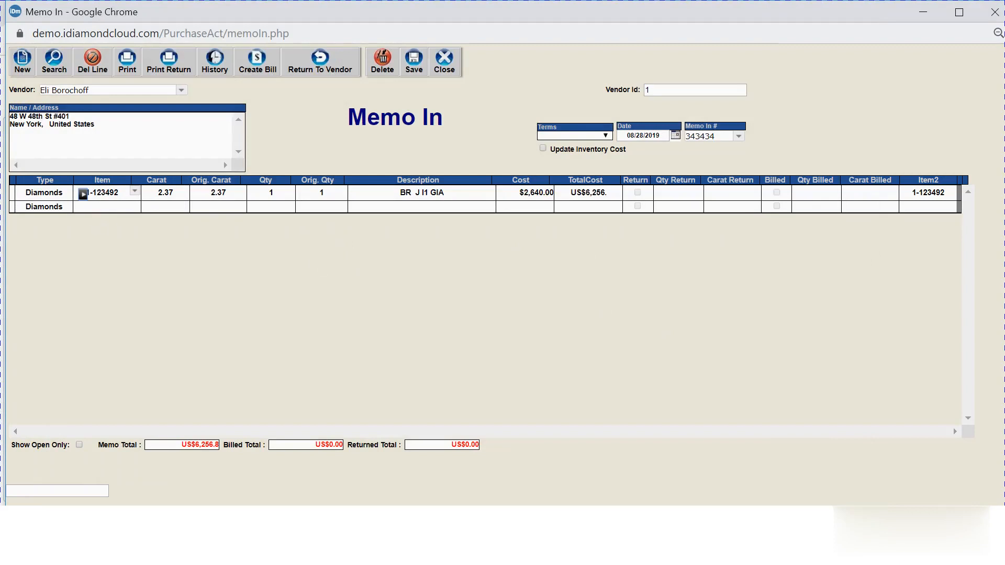
# Commit stone 1-123492 onto the memo's first line and save the Memo In.
pyautogui.press('Return')
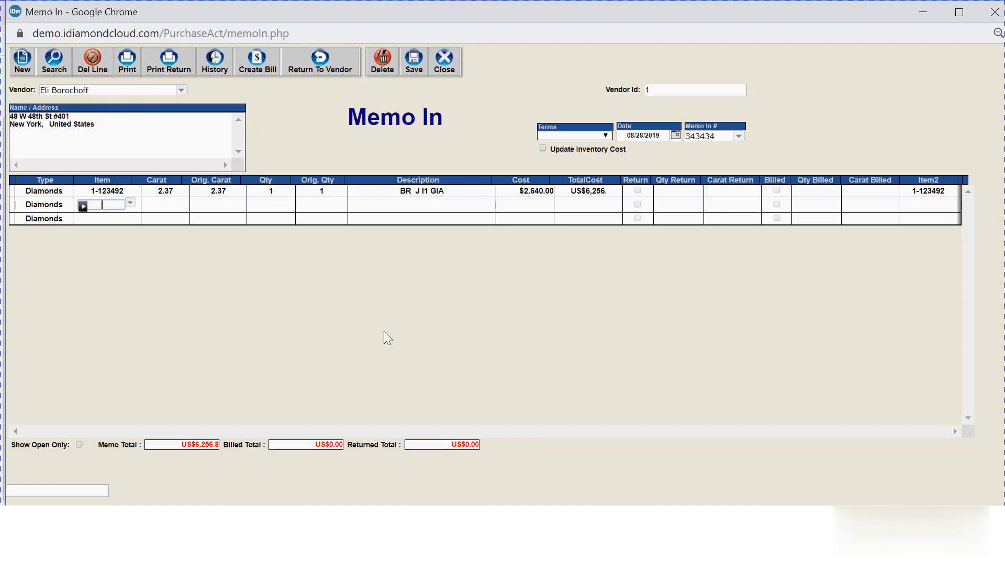
pyautogui.click(411, 73)
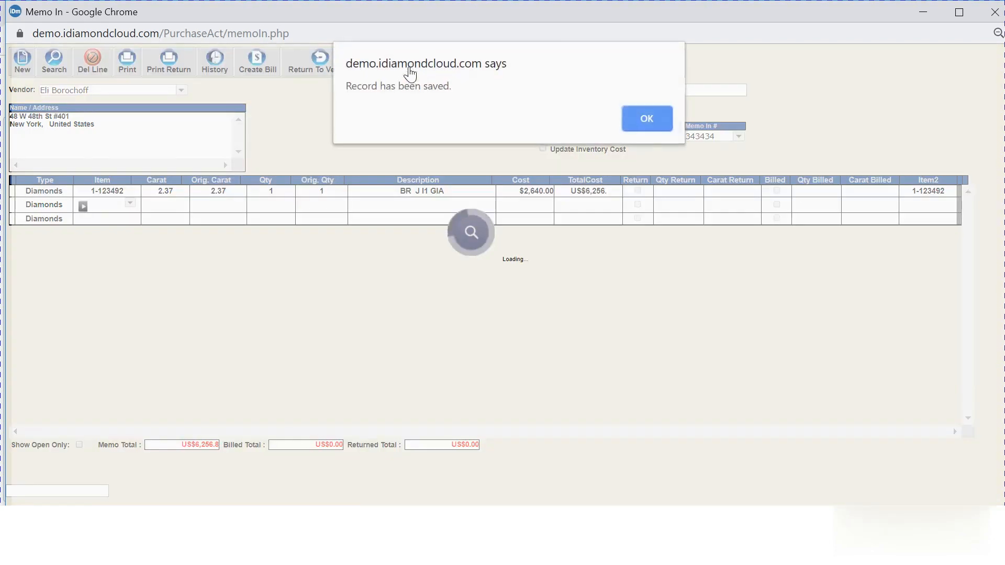
pyautogui.click(642, 115)
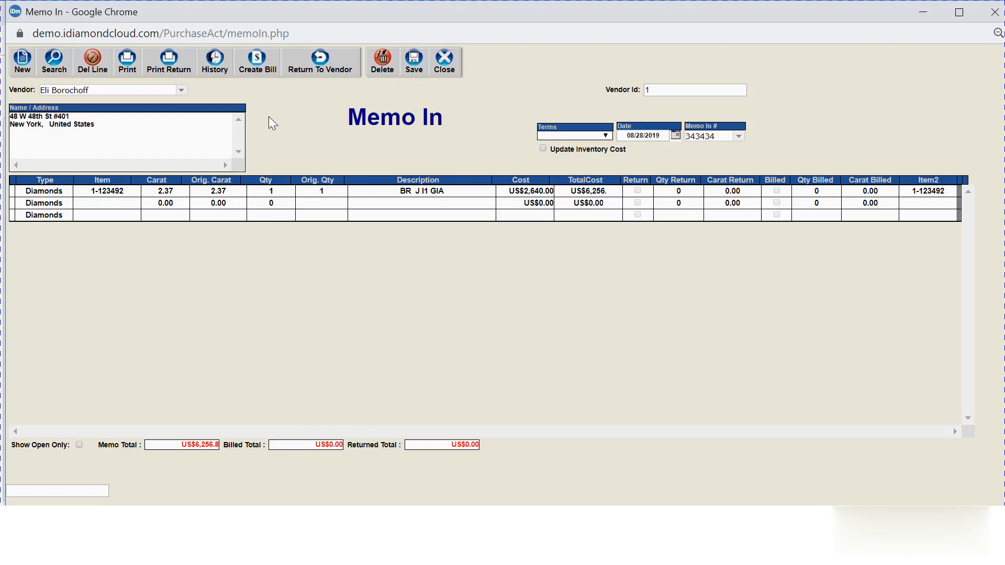
# Create a bill from the memo with Bill # 76767.
pyautogui.click(257, 62)
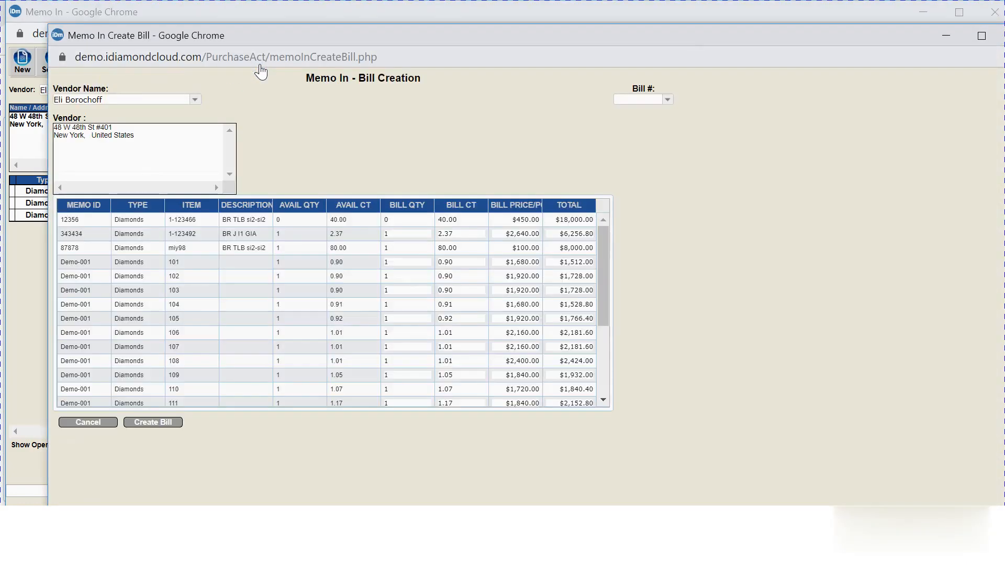
pyautogui.click(616, 99)
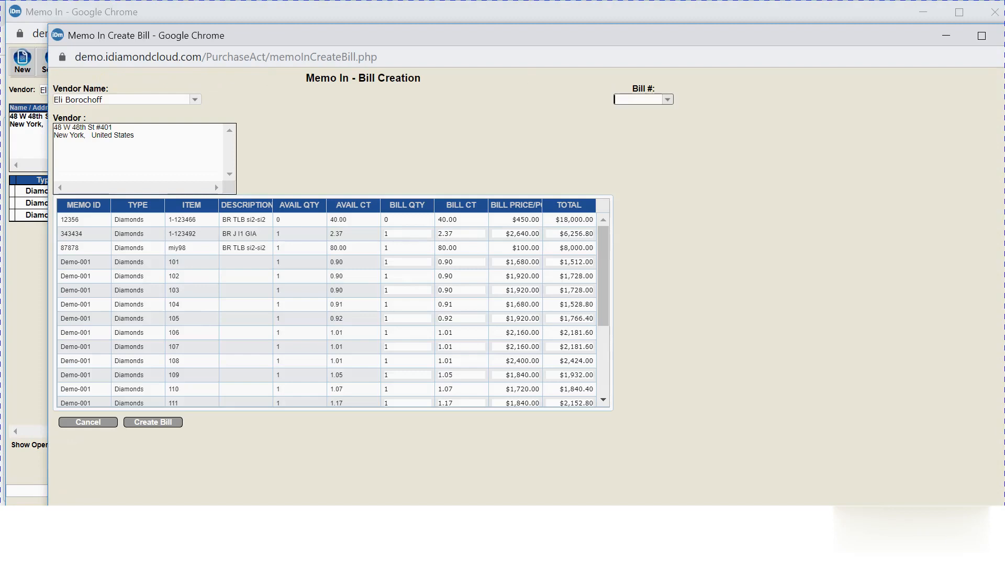
pyautogui.write('76767')
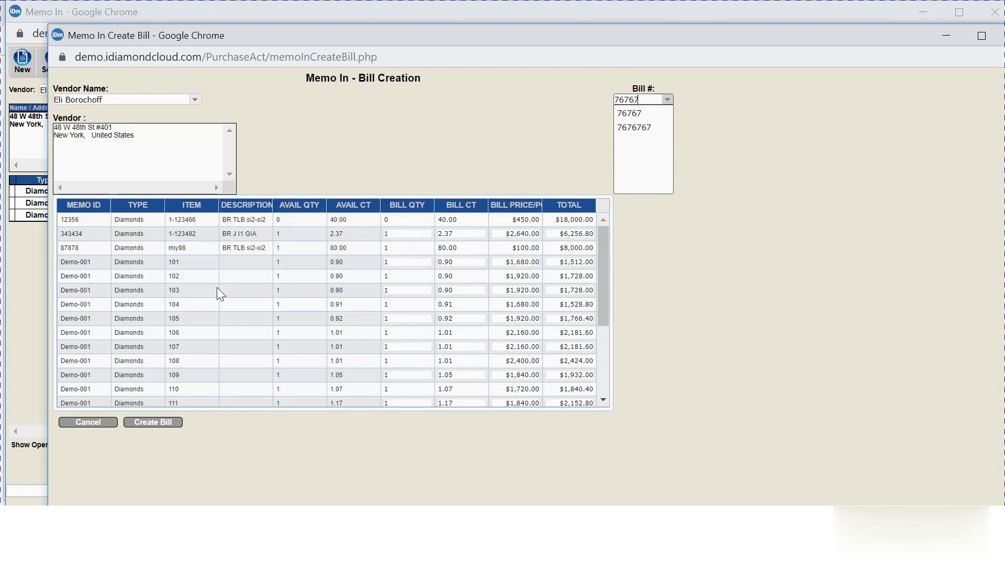
pyautogui.click(99, 221)
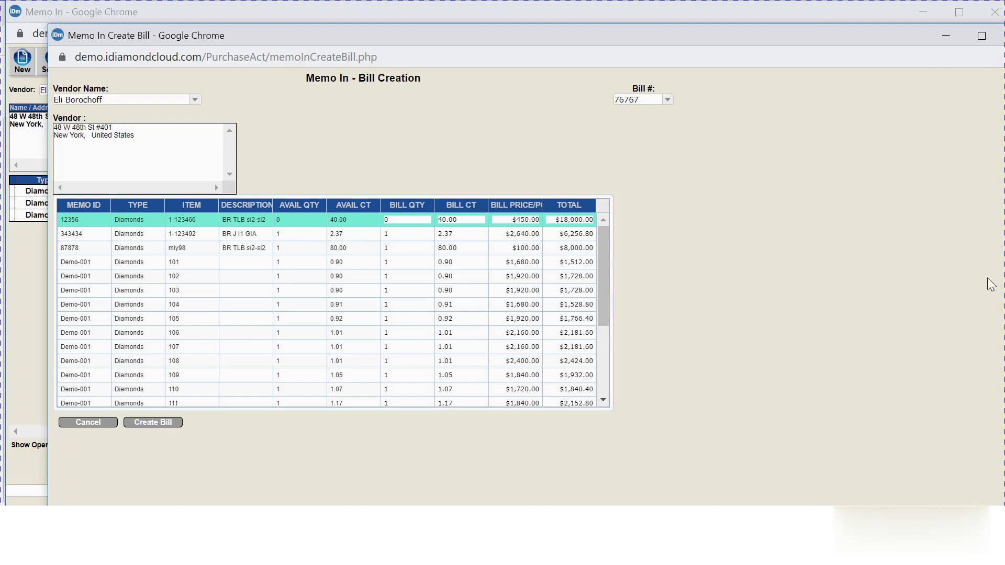
pyautogui.moveTo(765, 40); pyautogui.dragTo(680, 92)
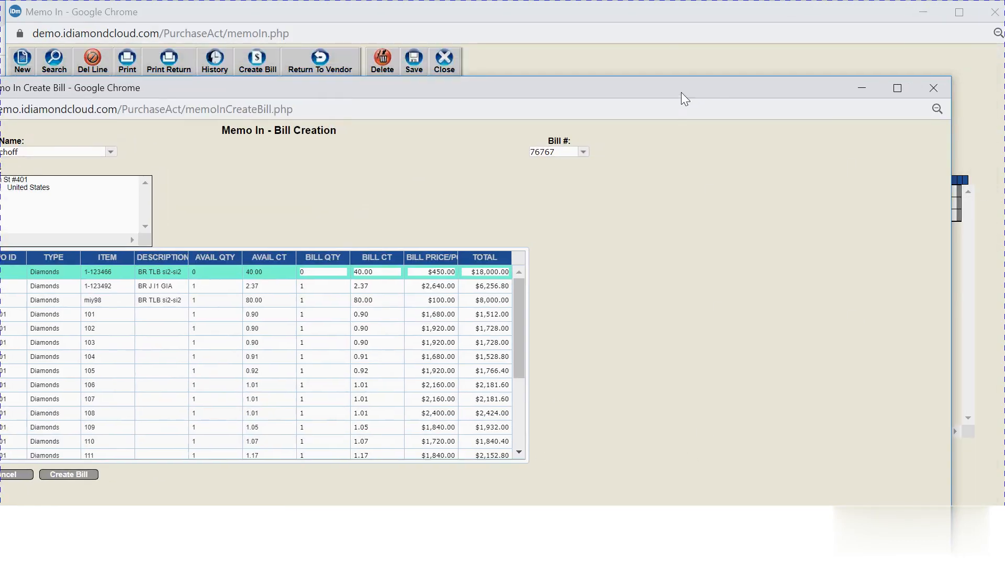
# Close the bill window and return 1 piece, 2.37 ct of stone 1-123492 to the vendor.
pyautogui.click(927, 87)
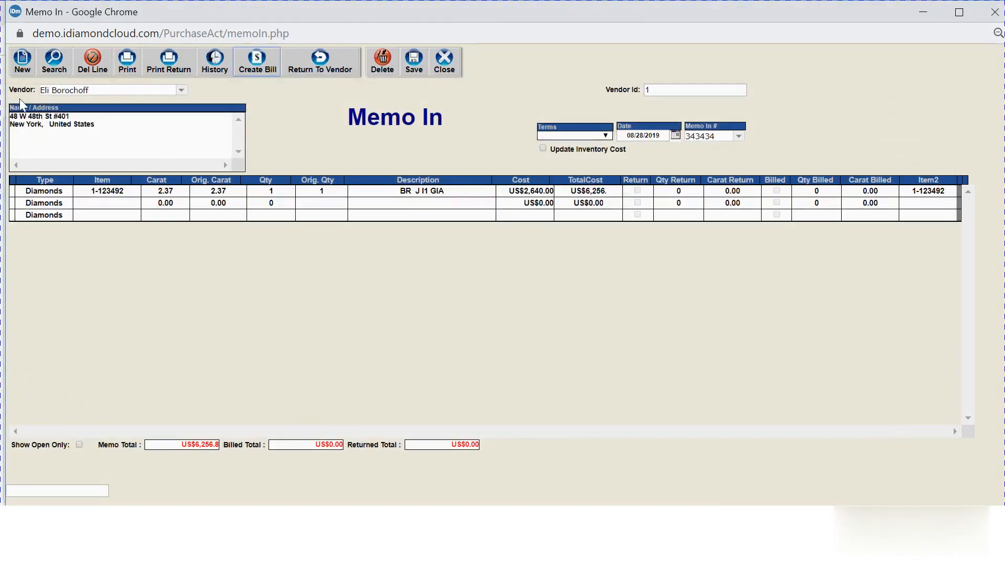
pyautogui.click(307, 66)
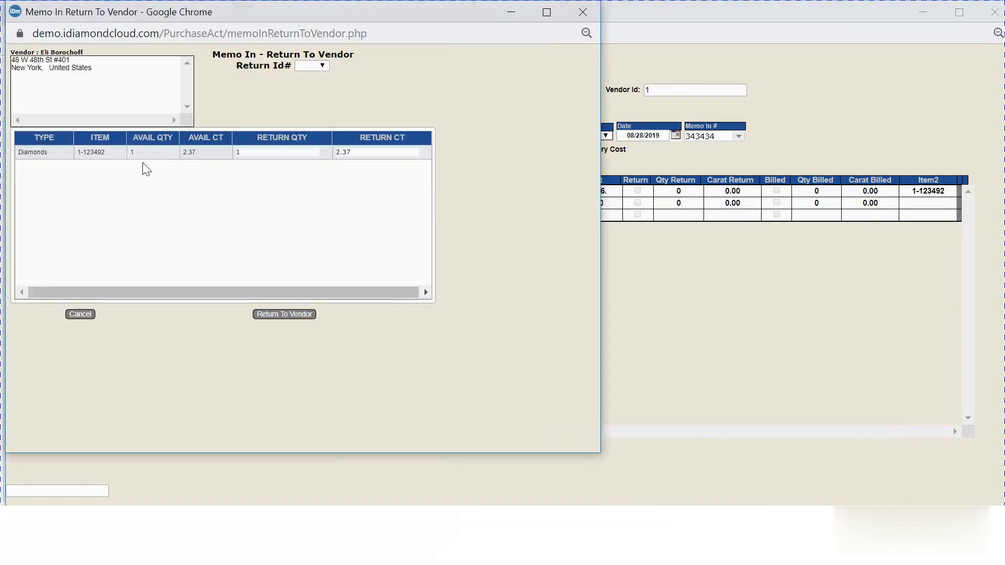
pyautogui.click(60, 154)
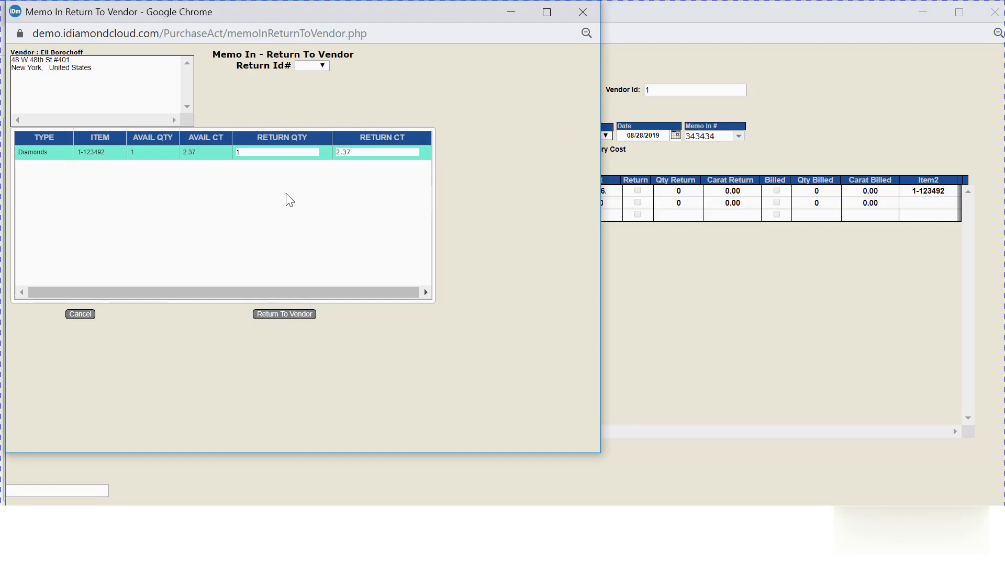
pyautogui.doubleClick(238, 153)
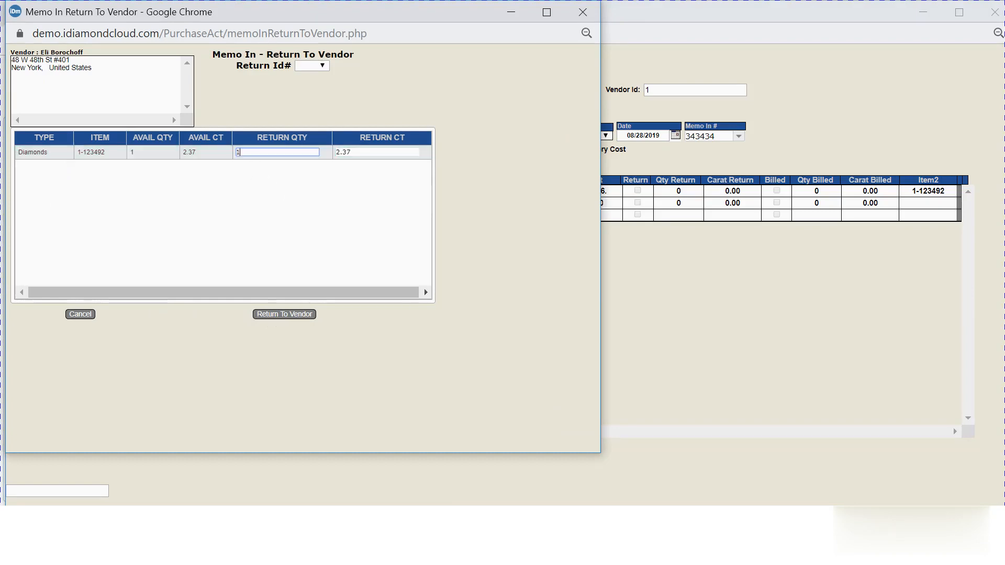
pyautogui.click(348, 152)
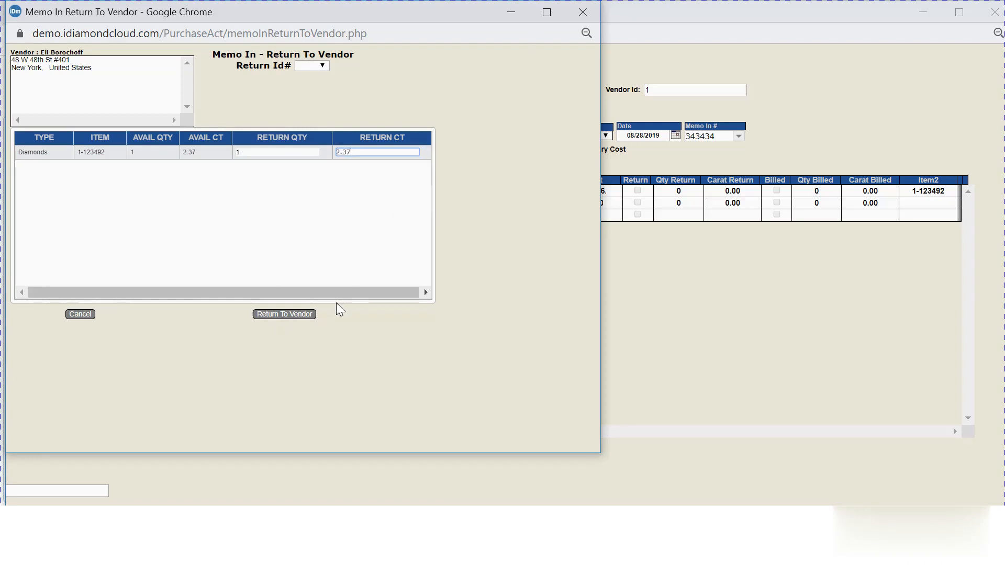
pyautogui.click(583, 13)
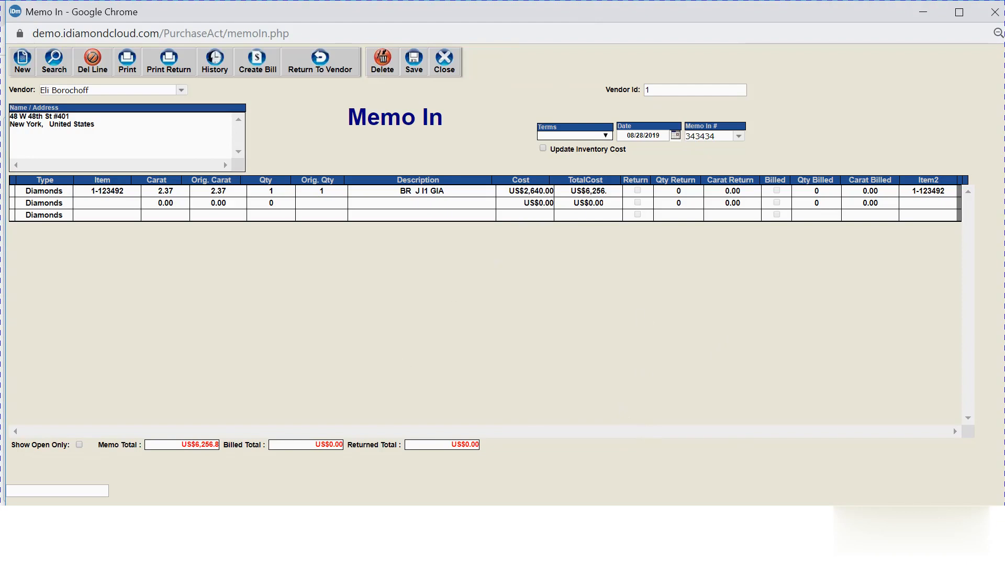
# Close Memo In and open Inventory > Diamond Entry from the dashboard.
pyautogui.click(995, 18)
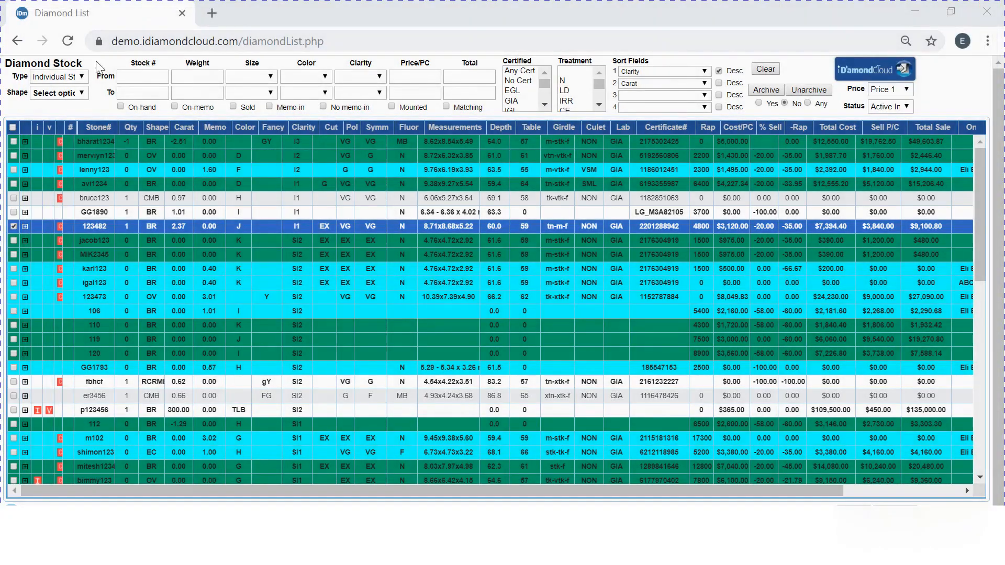
pyautogui.click(16, 43)
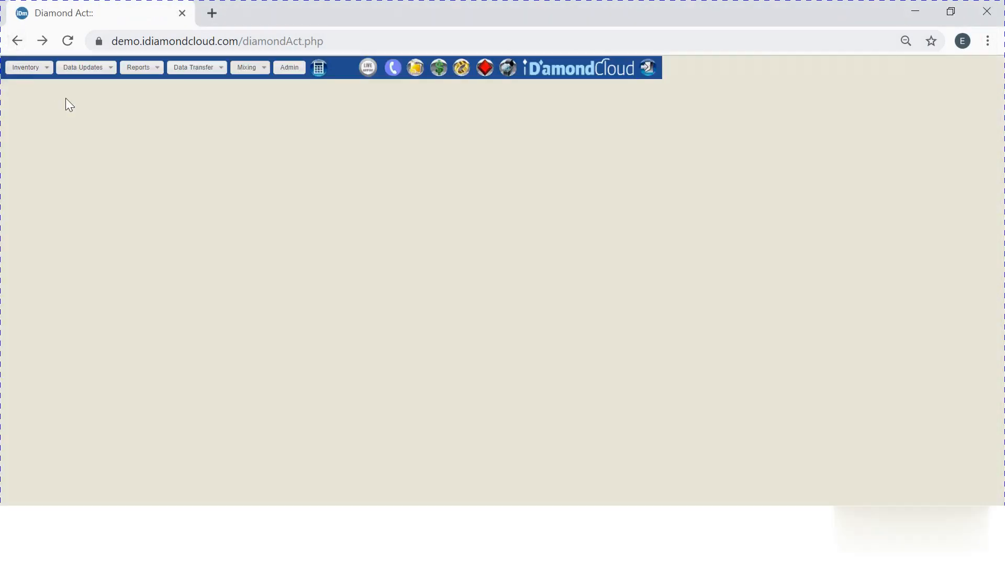
pyautogui.click(45, 69)
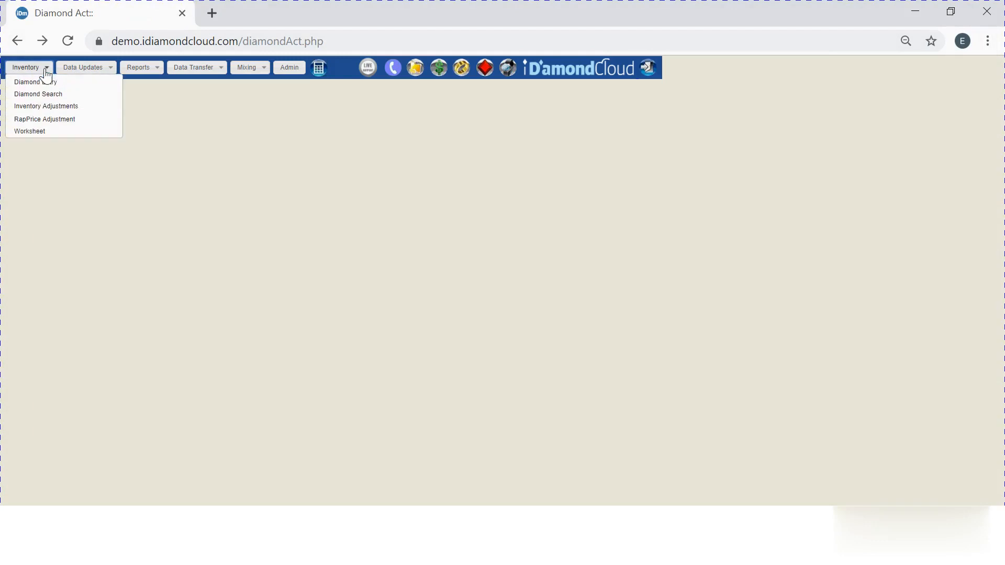
pyautogui.click(45, 86)
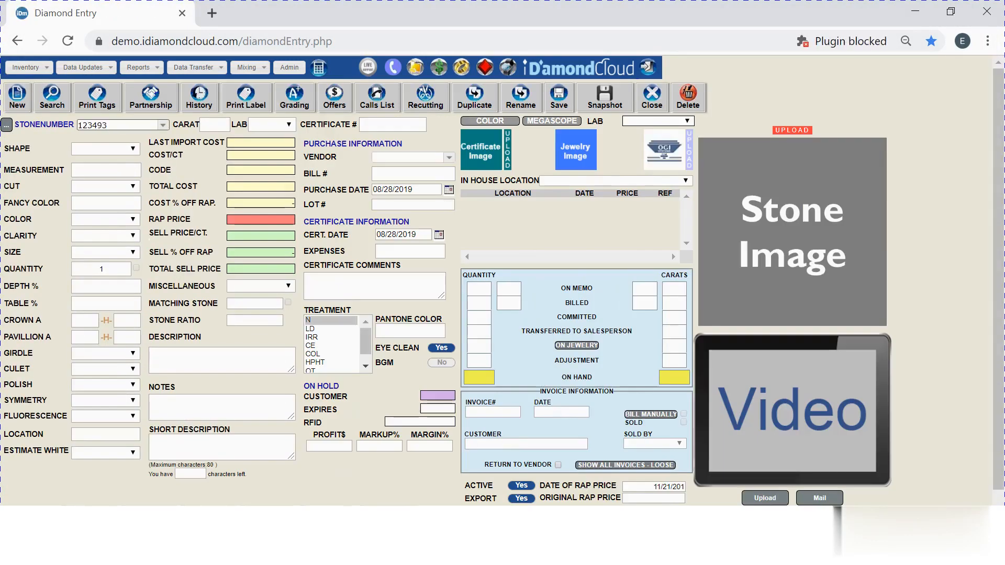
# Change the stone number to 123492 and load its record.
pyautogui.click(164, 127)
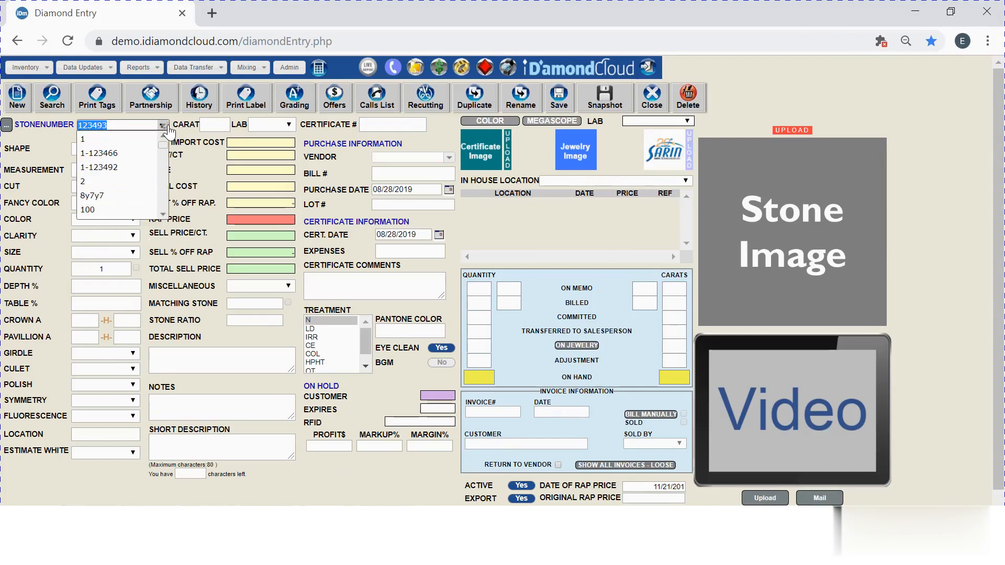
pyautogui.click(164, 126)
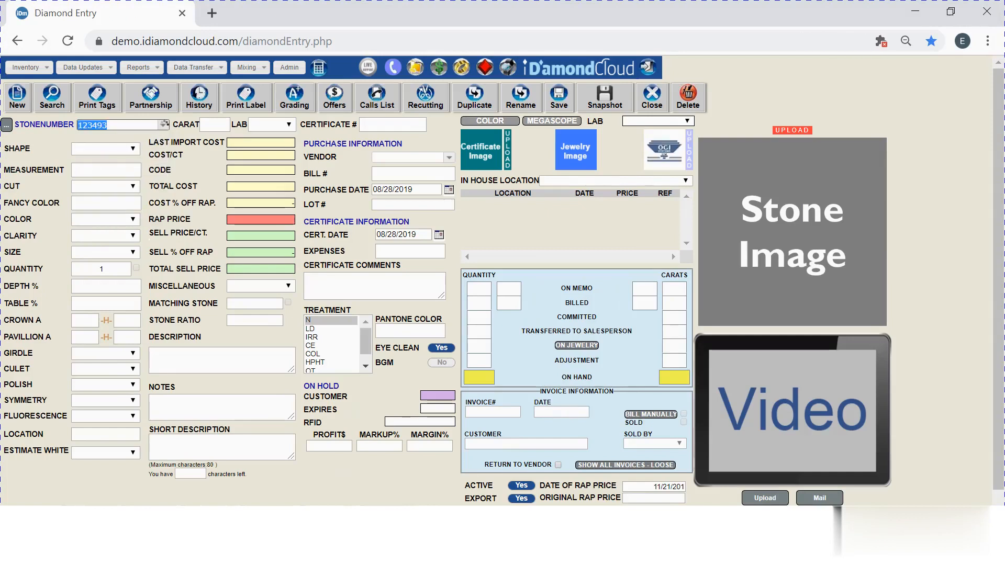
pyautogui.press('BackSpace')
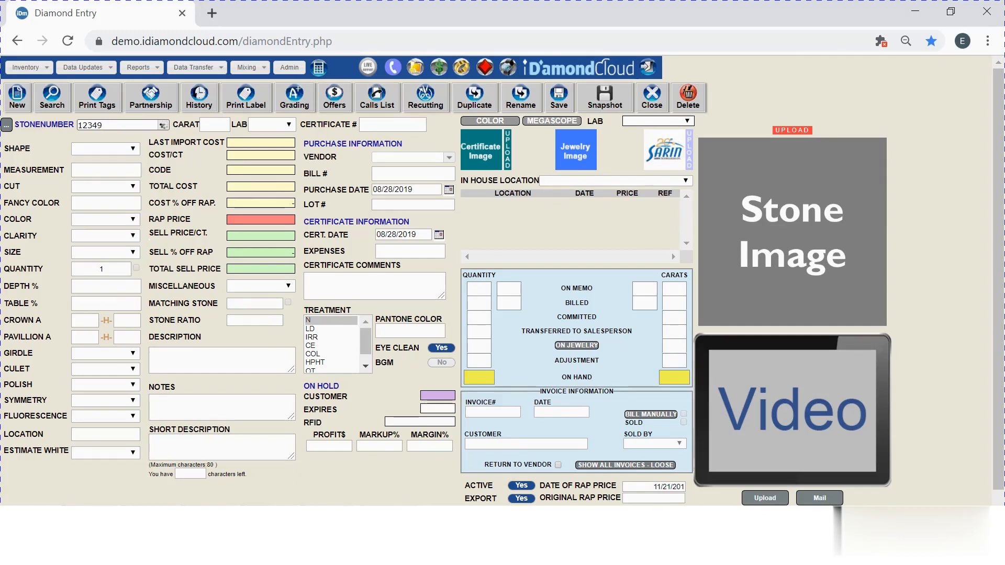
pyautogui.write('2')
pyautogui.press('Return')
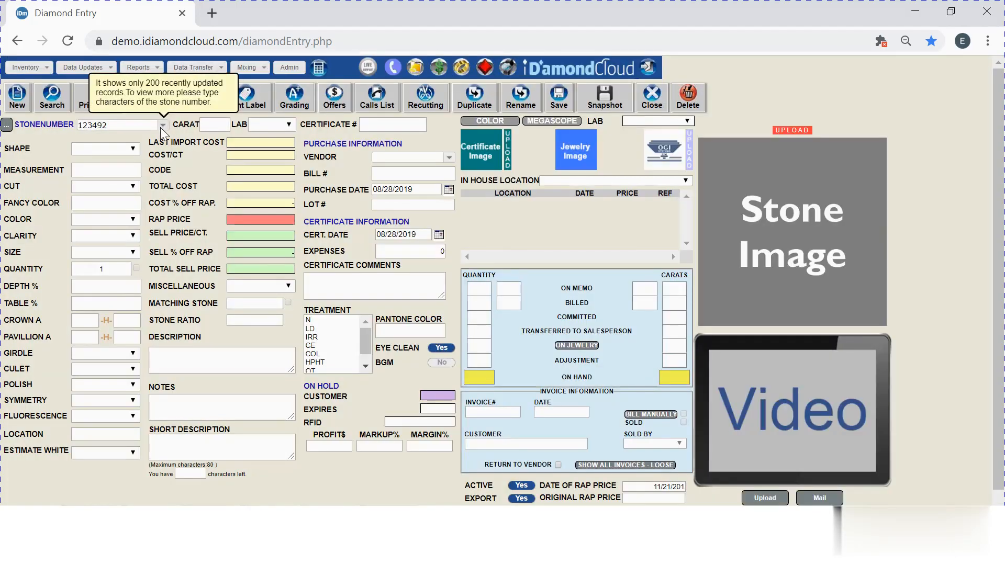
pyautogui.click(51, 110)
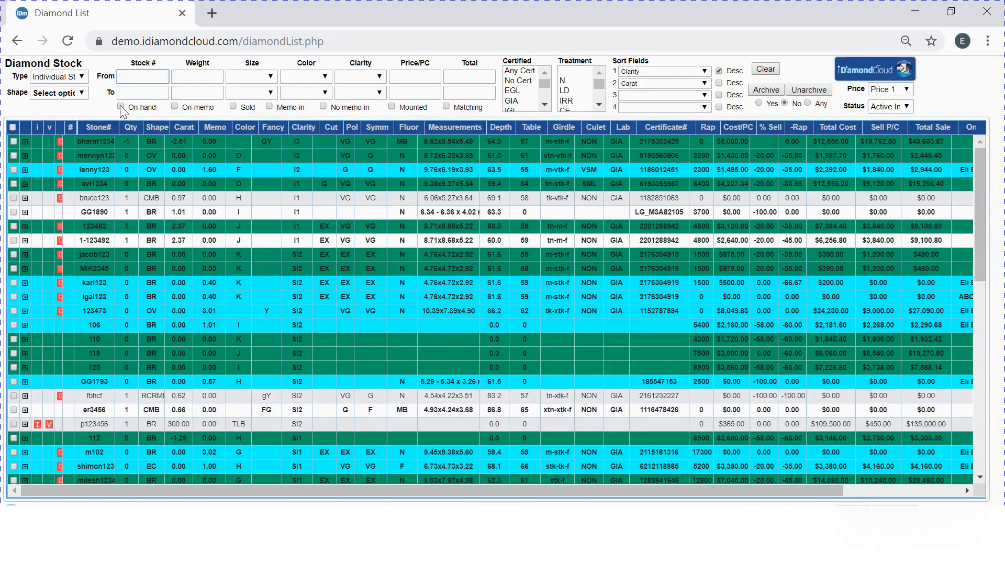
# Filter Diamond Stock to on-hand stones from 2.37 ct up and select row 1-123492.
pyautogui.click(121, 107)
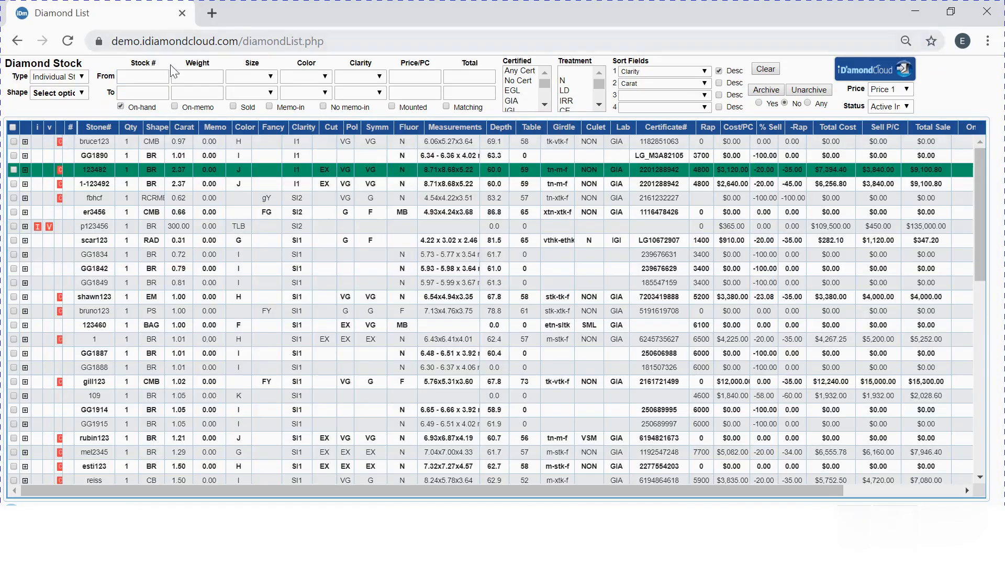
pyautogui.click(221, 76)
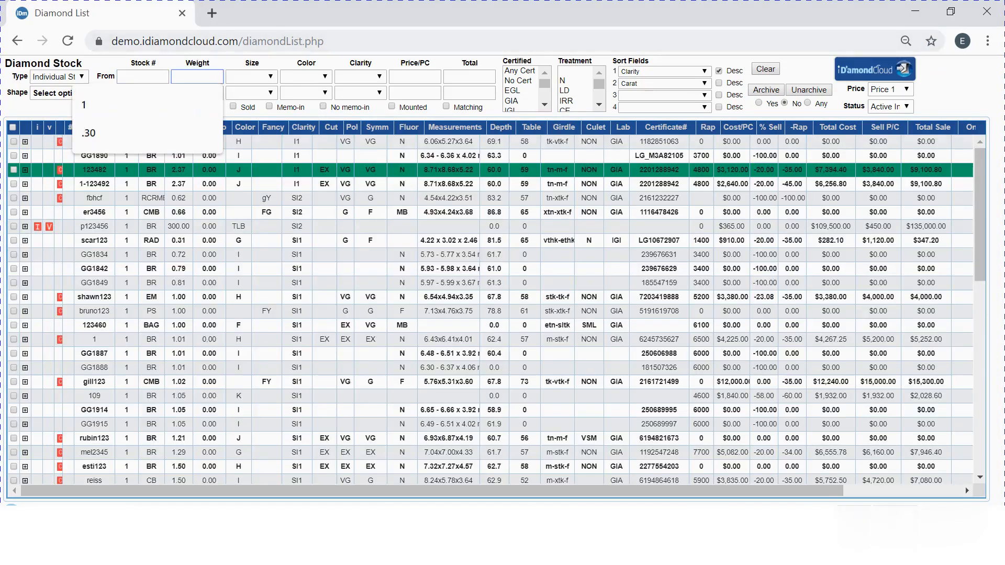
pyautogui.write('2')
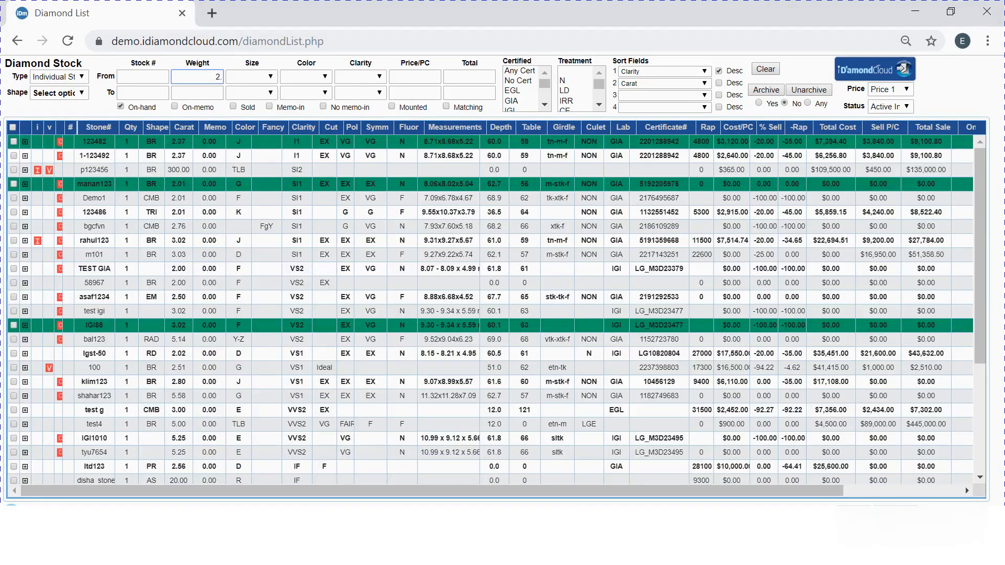
pyautogui.write('.37')
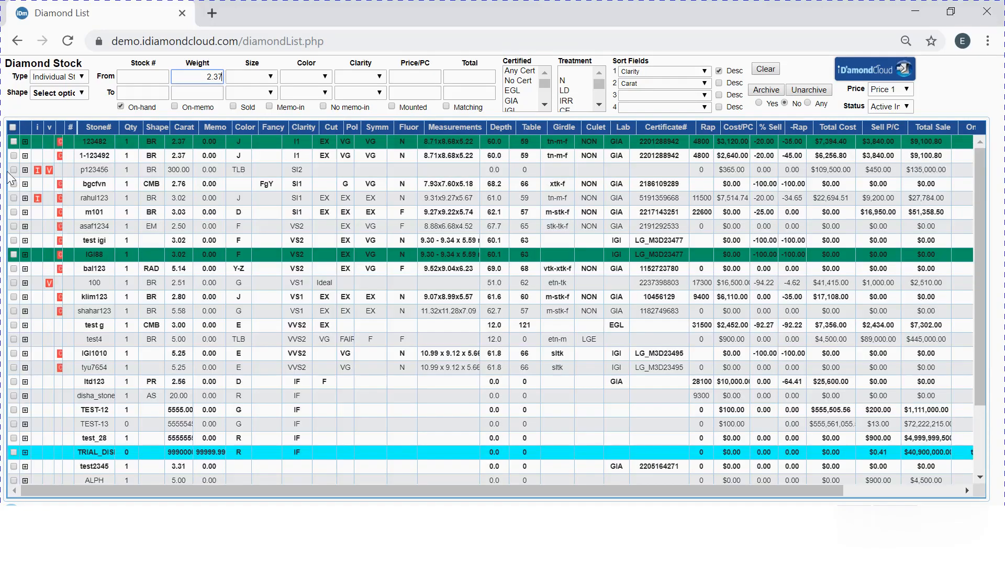
pyautogui.click(13, 156)
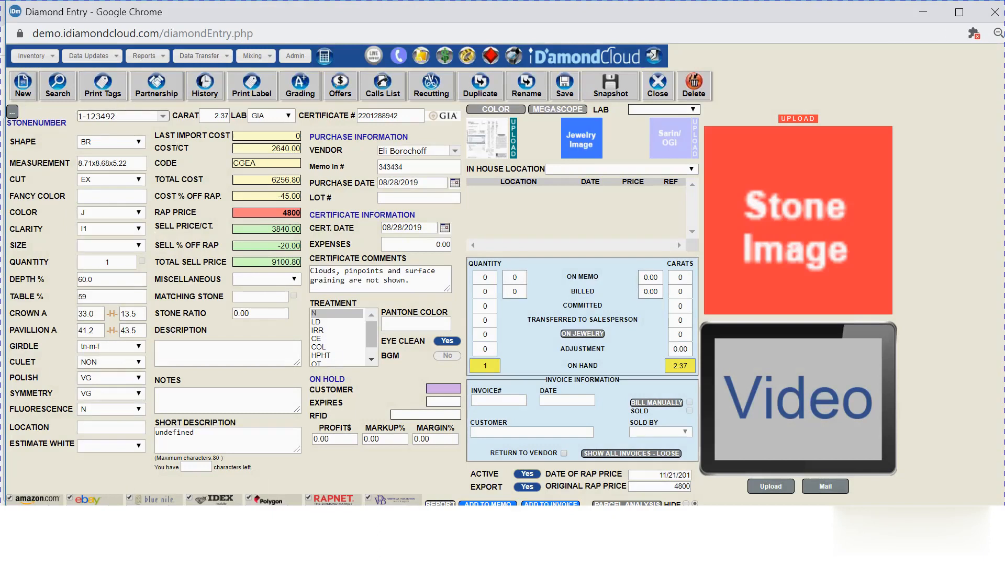
# Highlight memo-in number 343434 on stone 1-123492's entry and open its GIA certificate.
pyautogui.moveTo(407, 167); pyautogui.dragTo(374, 174)
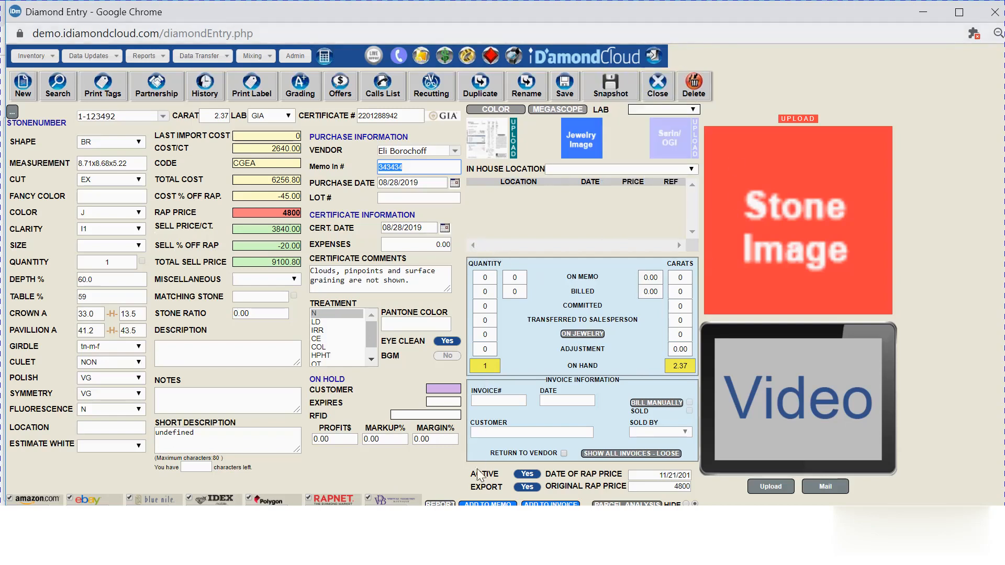
pyautogui.click(483, 137)
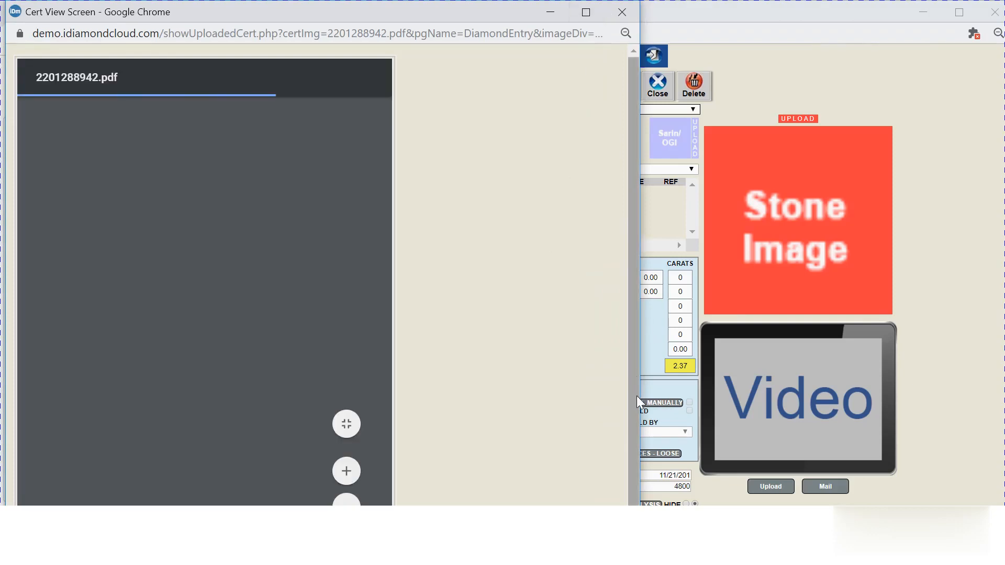
# Scroll through certificate 2201288942.pdf, then close the Cert View window.
pyautogui.scroll(-1, 633, 397)
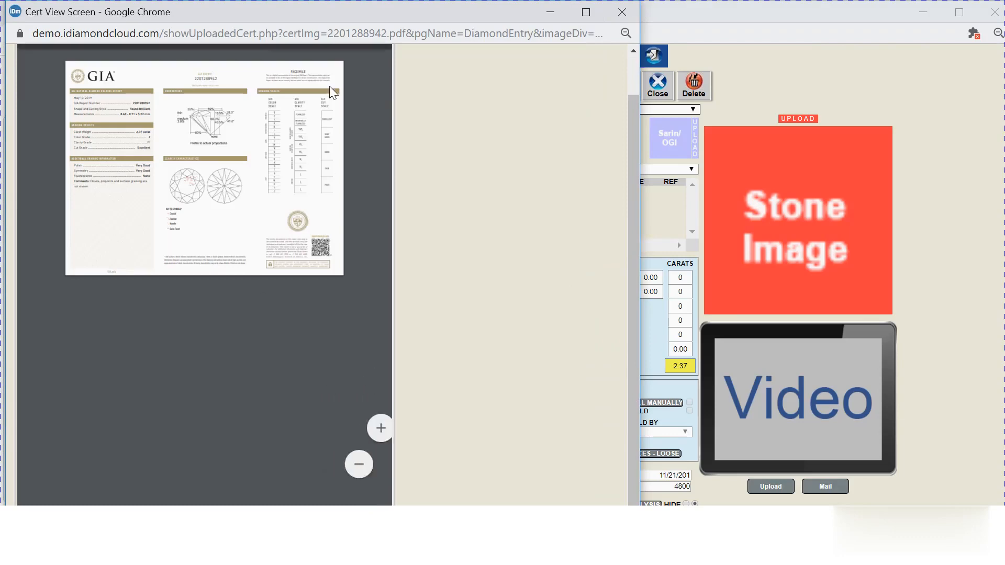
pyautogui.click(621, 12)
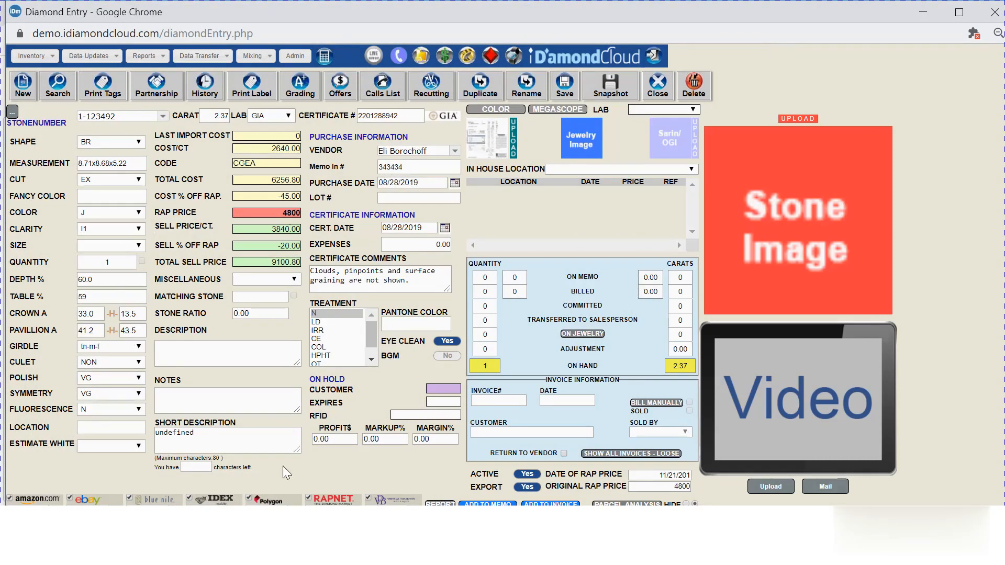
# Bring up the quick-navigation shortcuts, then close the Diamond Entry window for 1-123492.
pyautogui.click(654, 56)
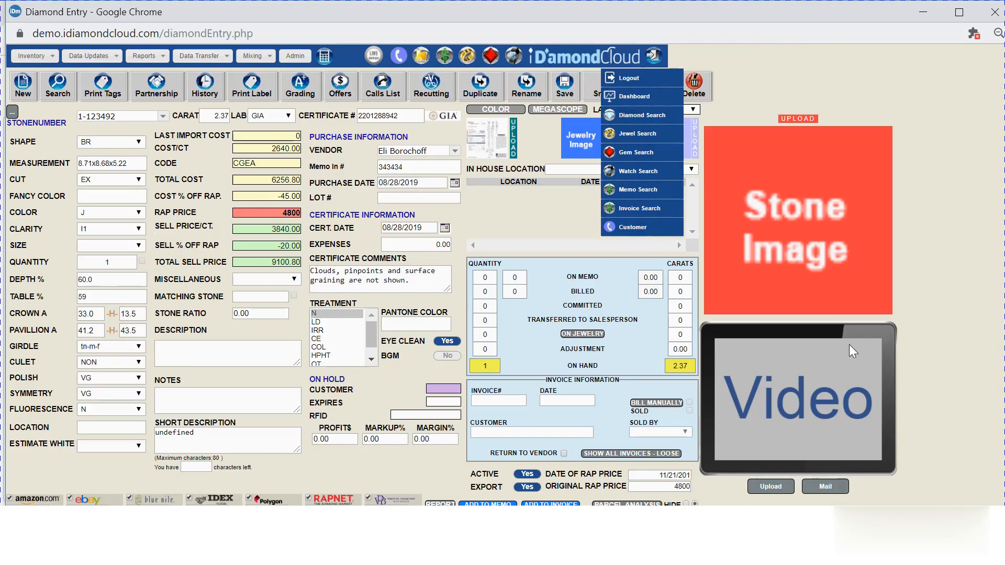
pyautogui.click(994, 12)
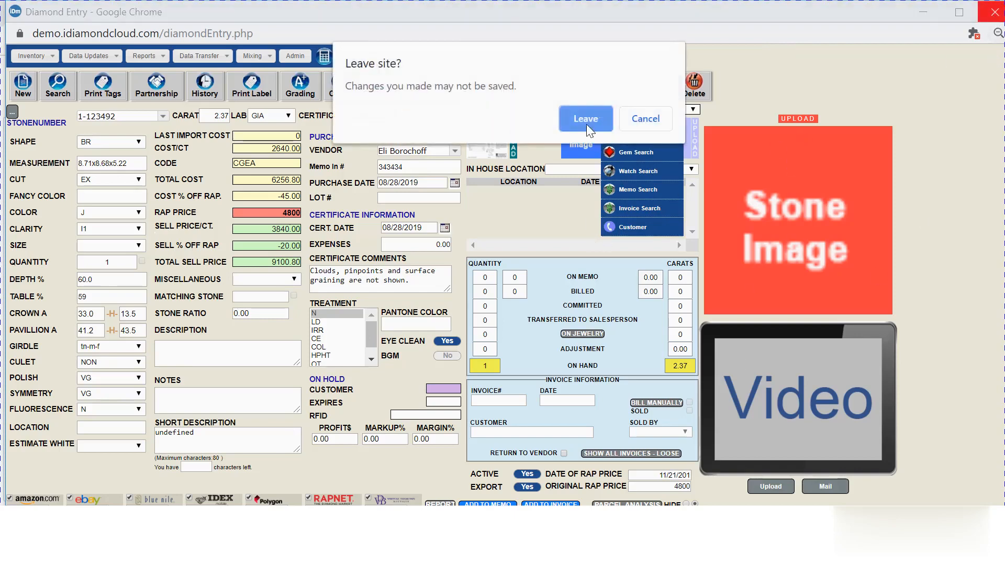